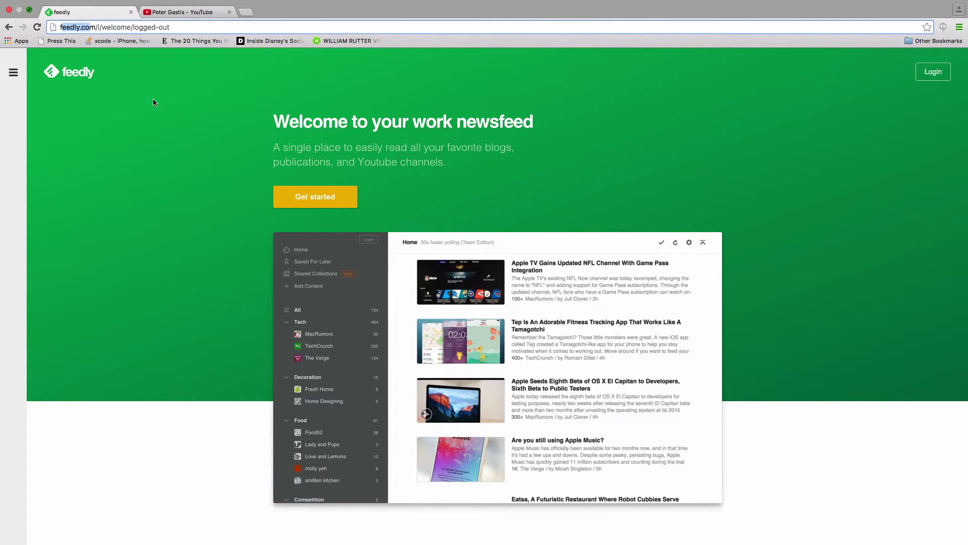
Go to feedly.com, open its login page, and sign in with the Facebook account
left_click(85, 27)
double_click(95, 27)
left_click(932, 72)
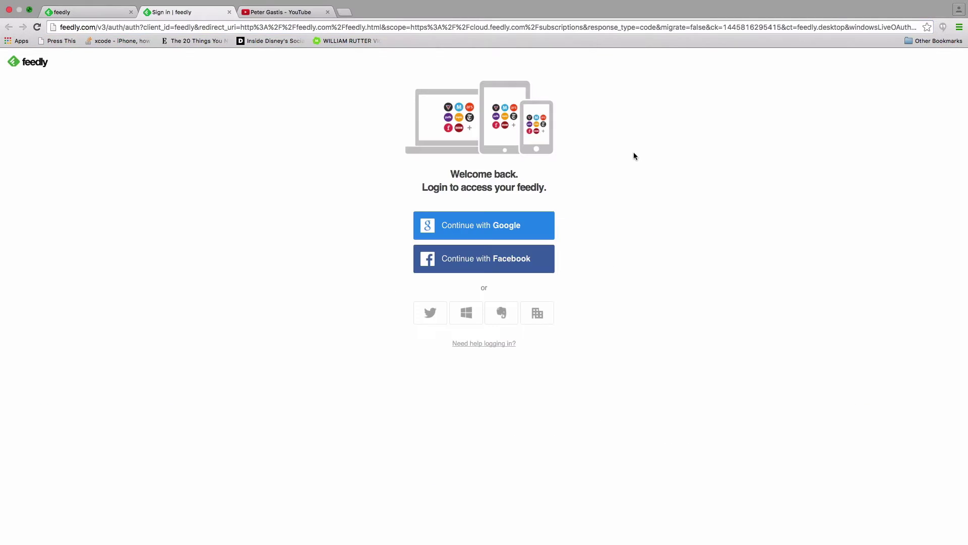
left_click(484, 270)
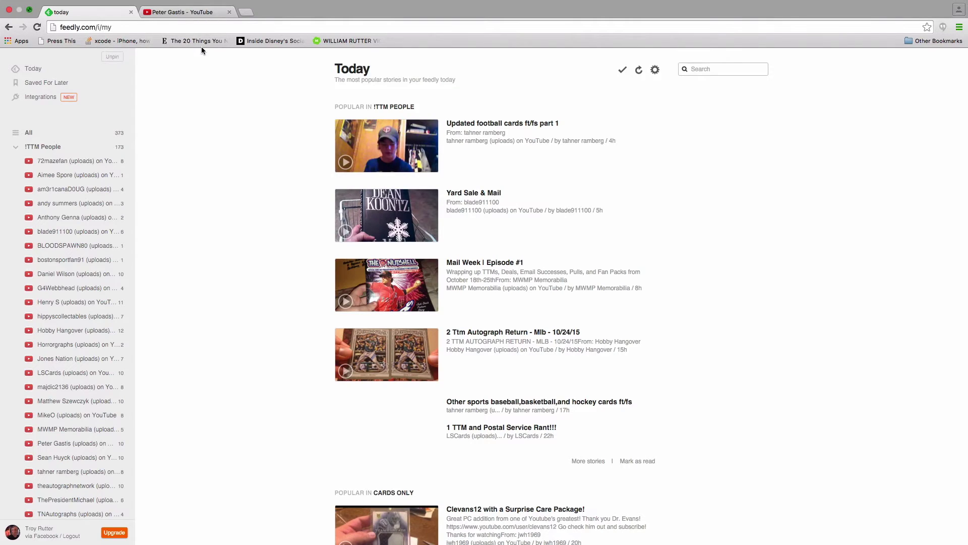
On the Peter Gastis YouTube channel, view Videos then Home, and select its full feed address
left_click(189, 12)
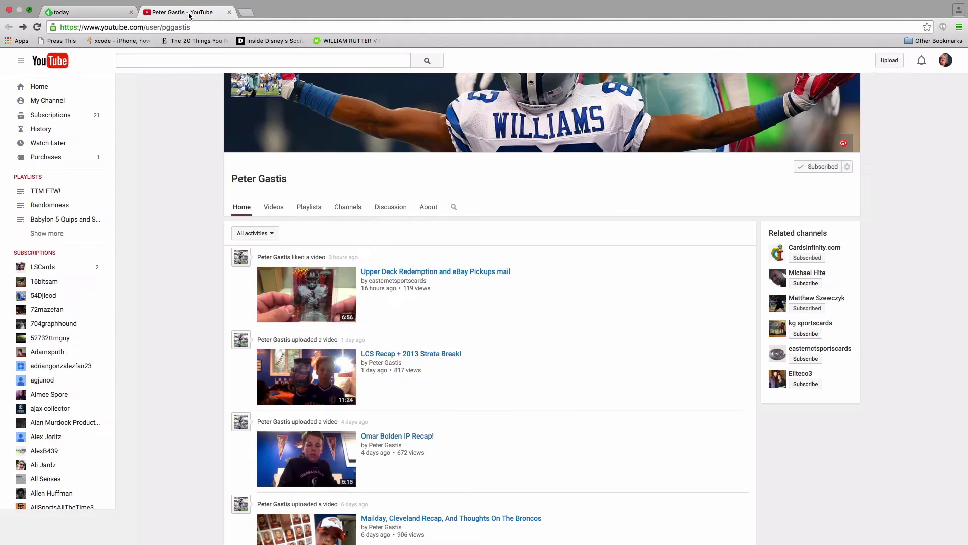
left_click(275, 207)
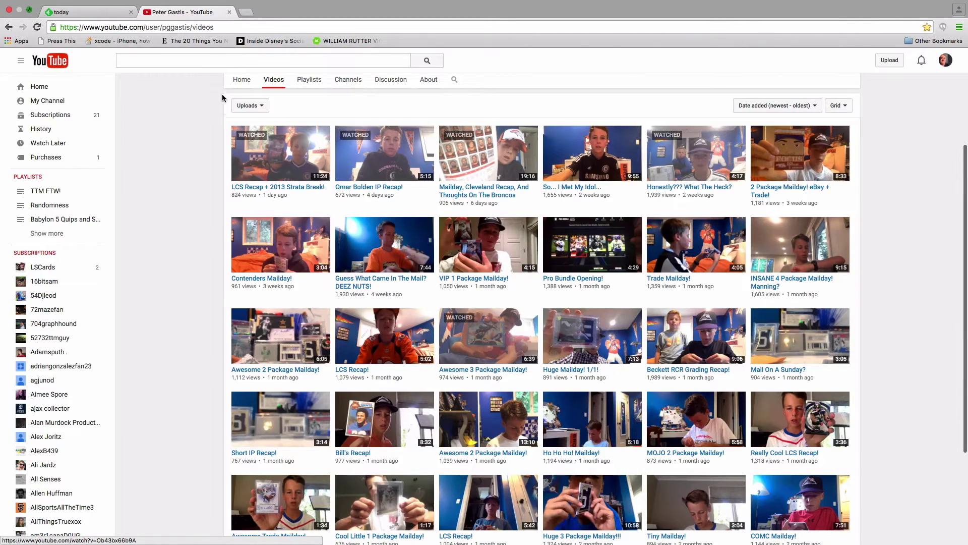
left_click(238, 89)
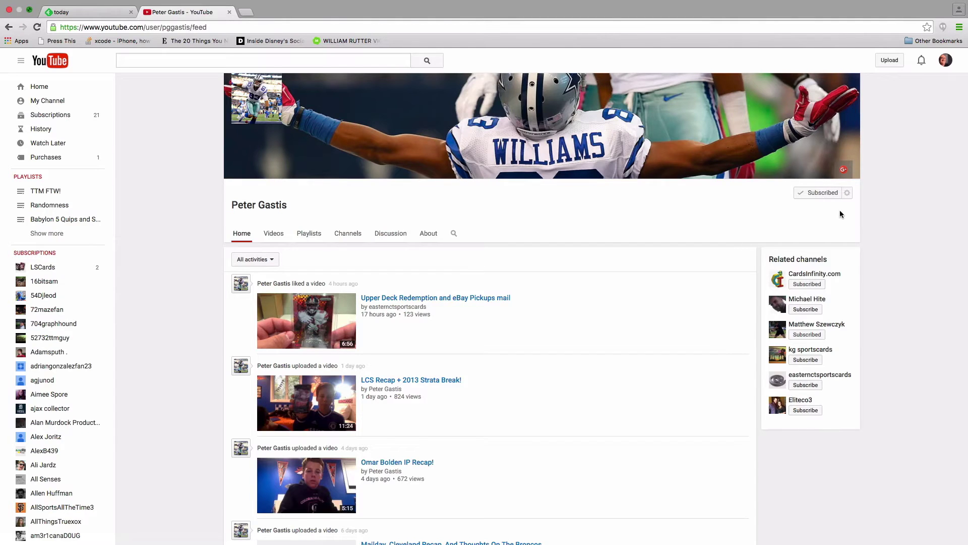
scroll(665, 275, "down", 2)
scroll(663, 276, "down", 10)
scroll(664, 274, "up", 15)
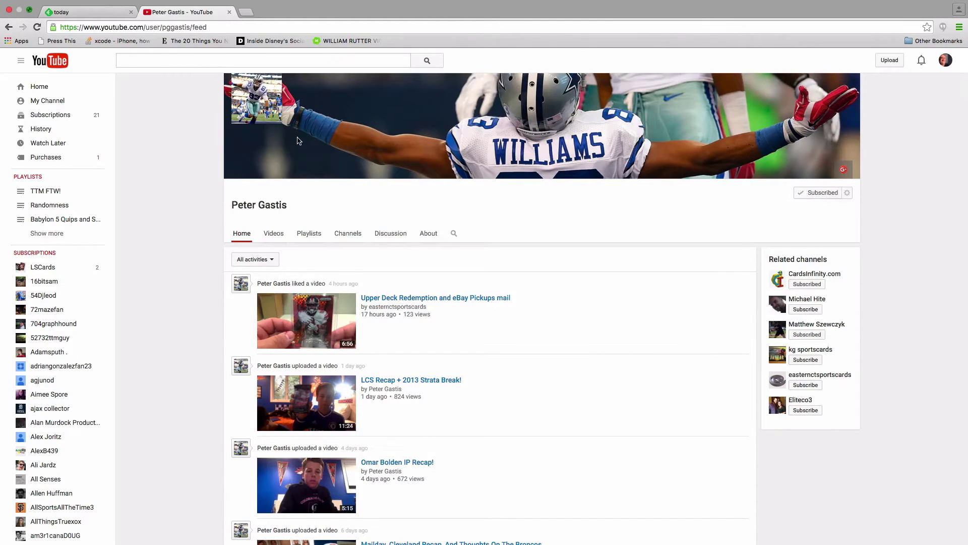
left_click(185, 30)
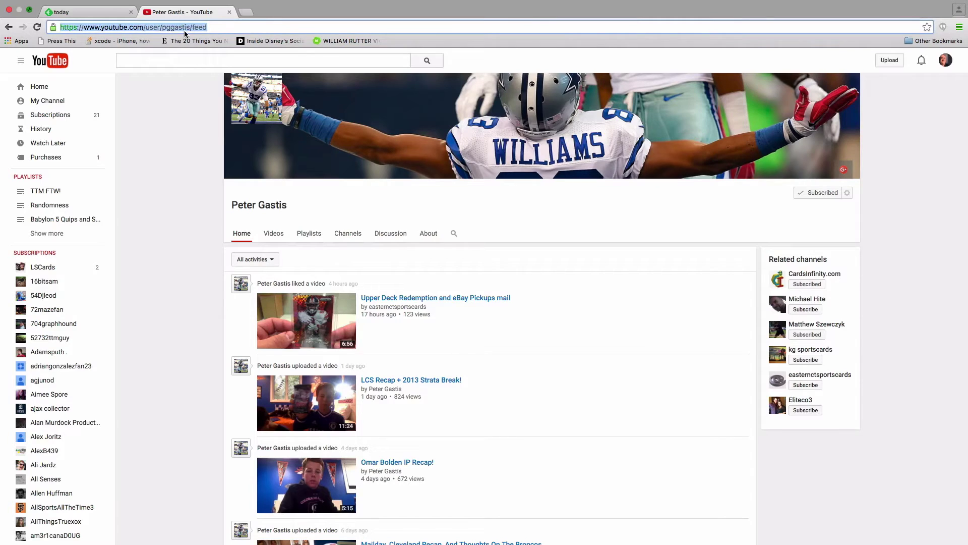
left_click(89, 12)
Paste the channel address into Add Content search and pick 'Peter Gastis (Uploads) On YouTube'
scroll(23, 225, "down", 10)
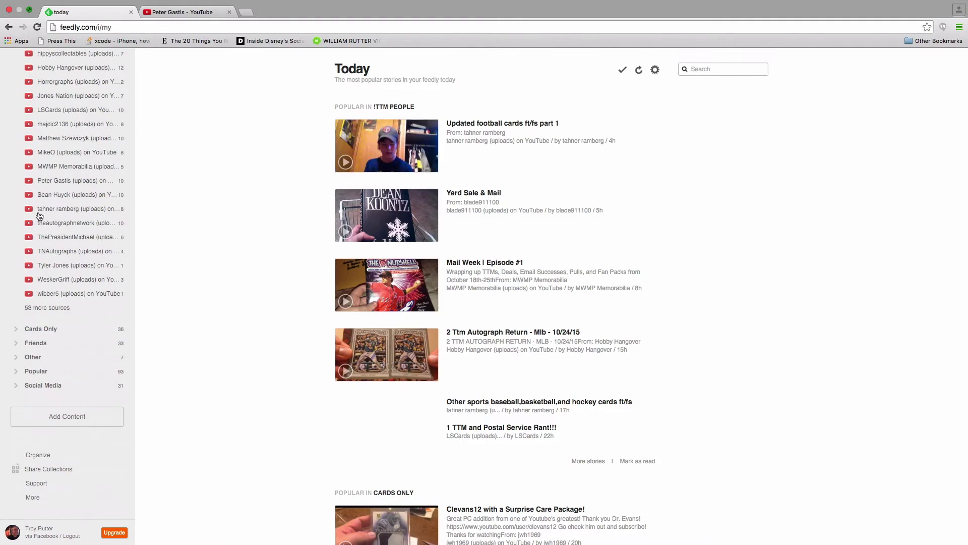
left_click(91, 413)
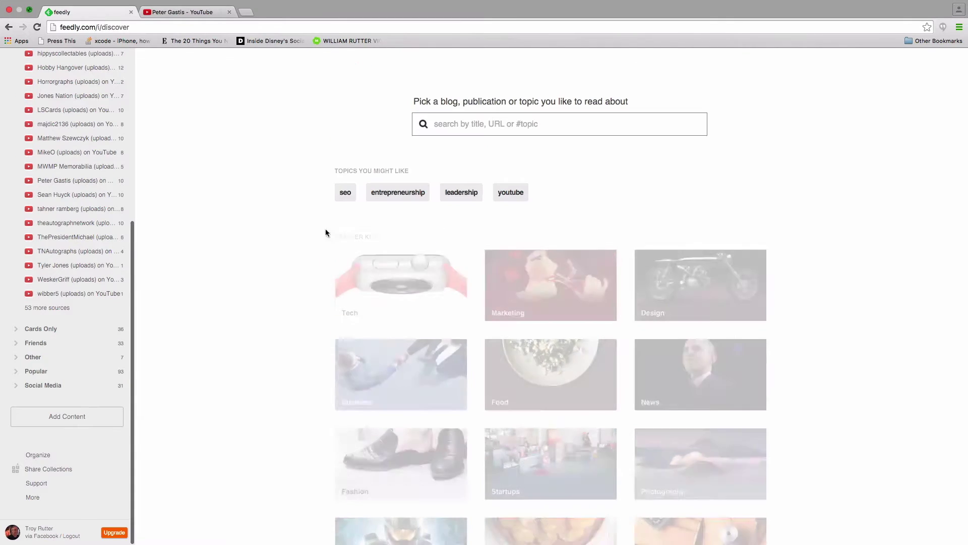
type("https://www.youtube.com/user/pggastis/feed")
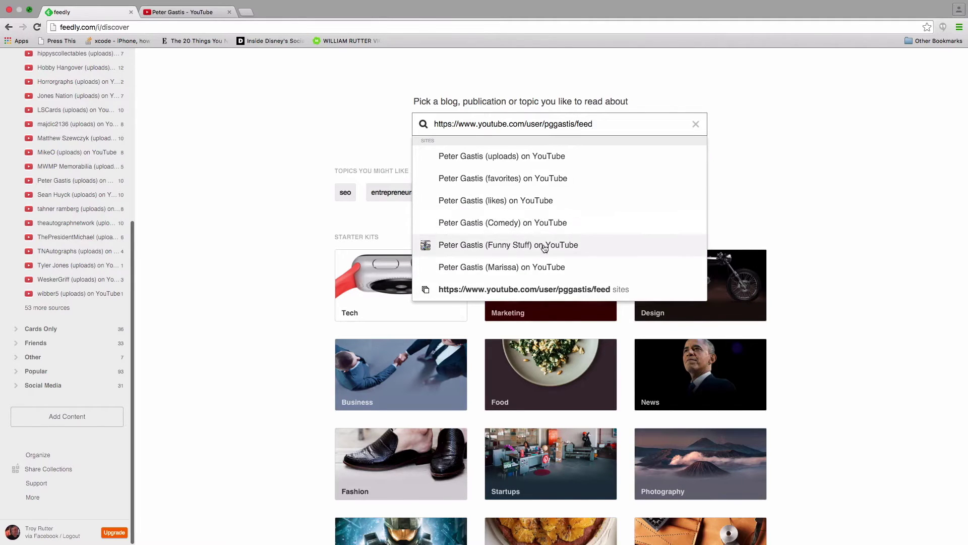
left_click(499, 157)
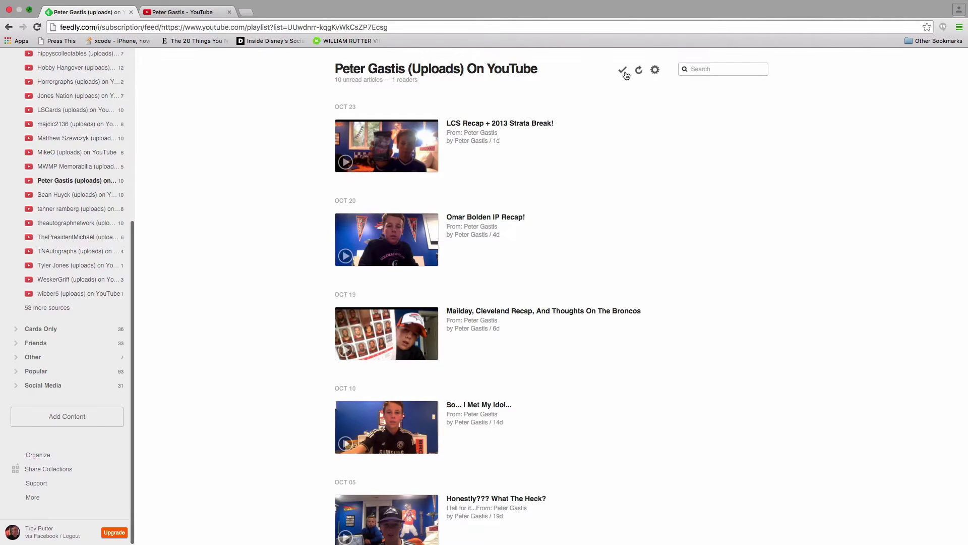
Remove the Peter Gastis uploads feed via its gear menu, after backing out of Edit Subscription
left_click(654, 71)
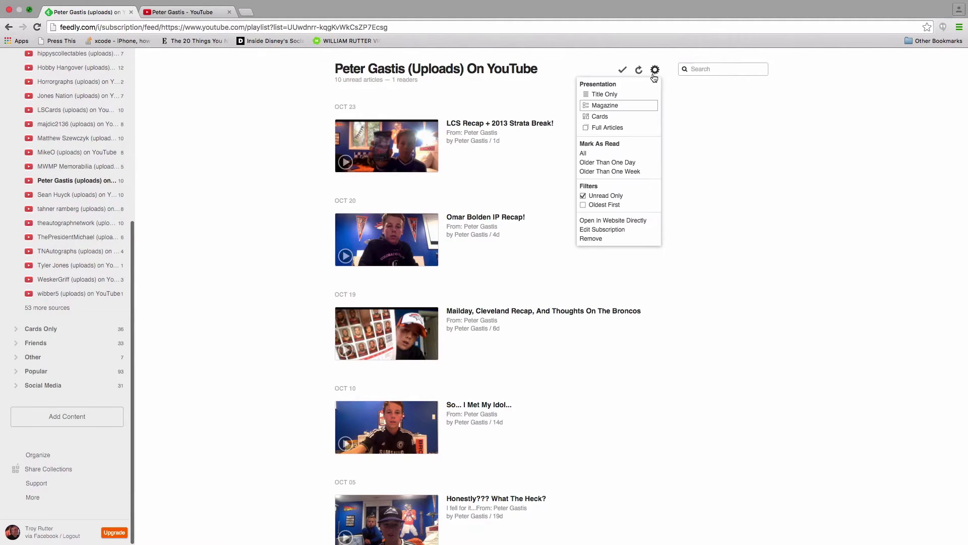
left_click(610, 229)
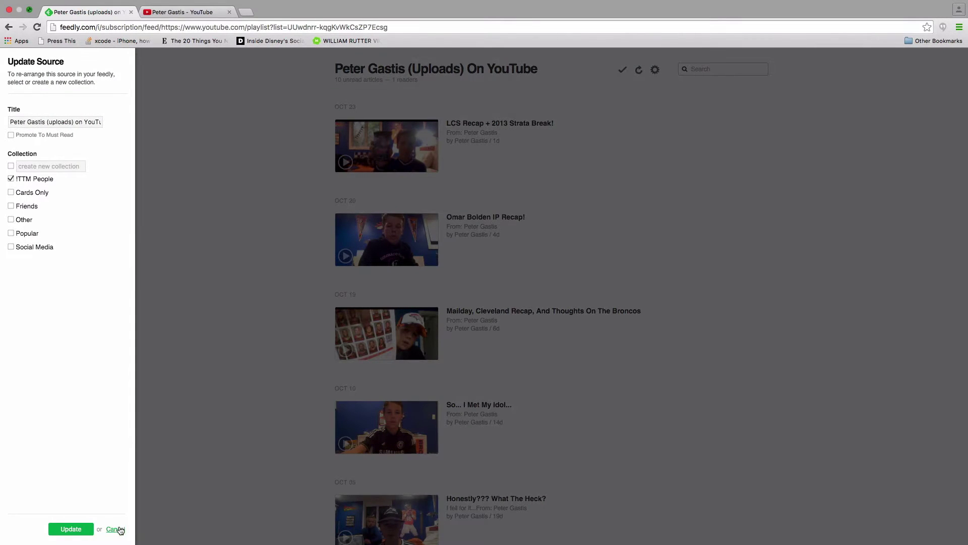
left_click(115, 528)
left_click(655, 71)
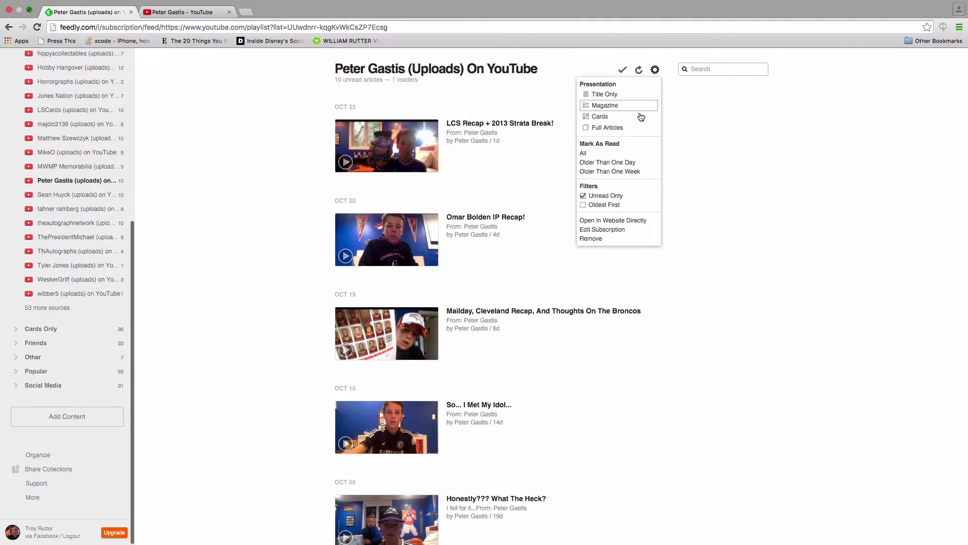
left_click(610, 238)
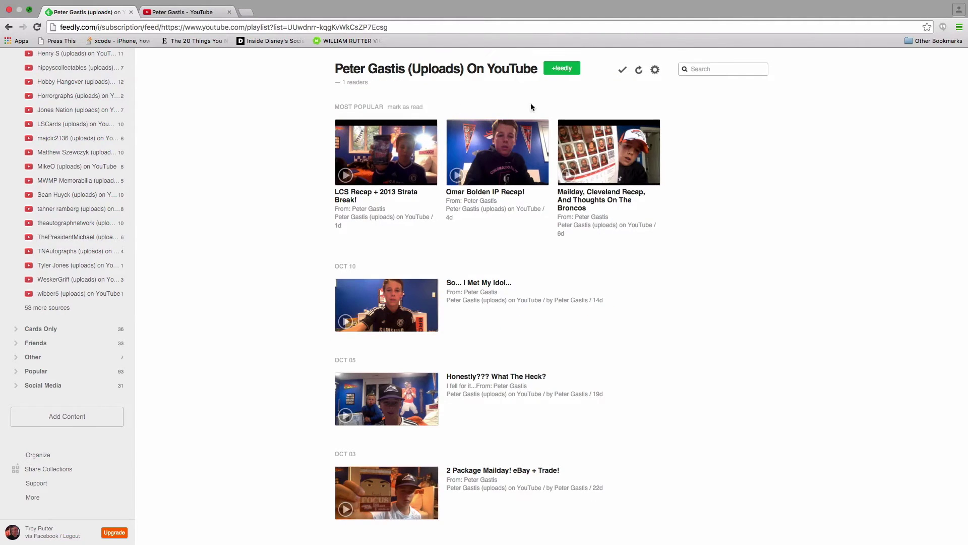
Re-add the Peter Gastis uploads feed with +feedly, filed in the !TTM People collection
left_click(562, 68)
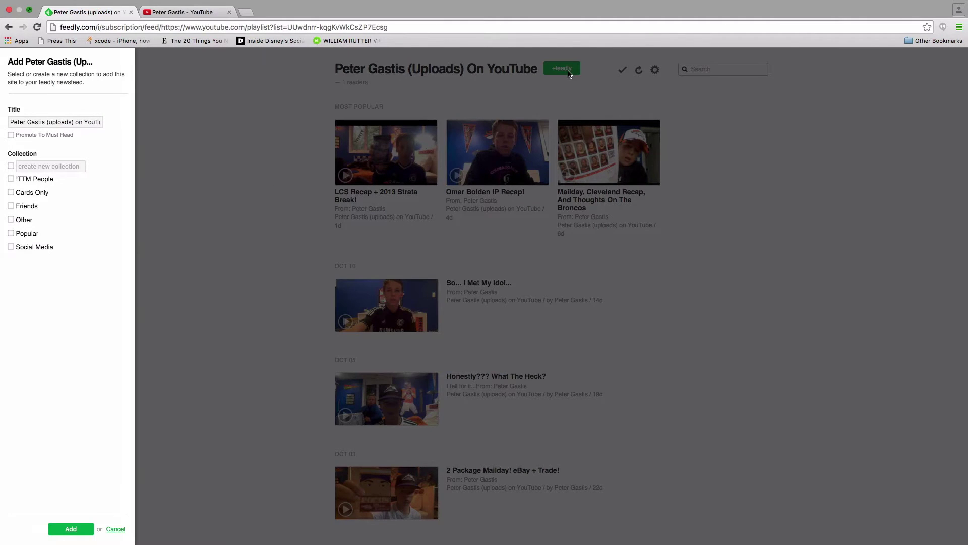
left_click(11, 179)
left_click(11, 179)
left_click(71, 529)
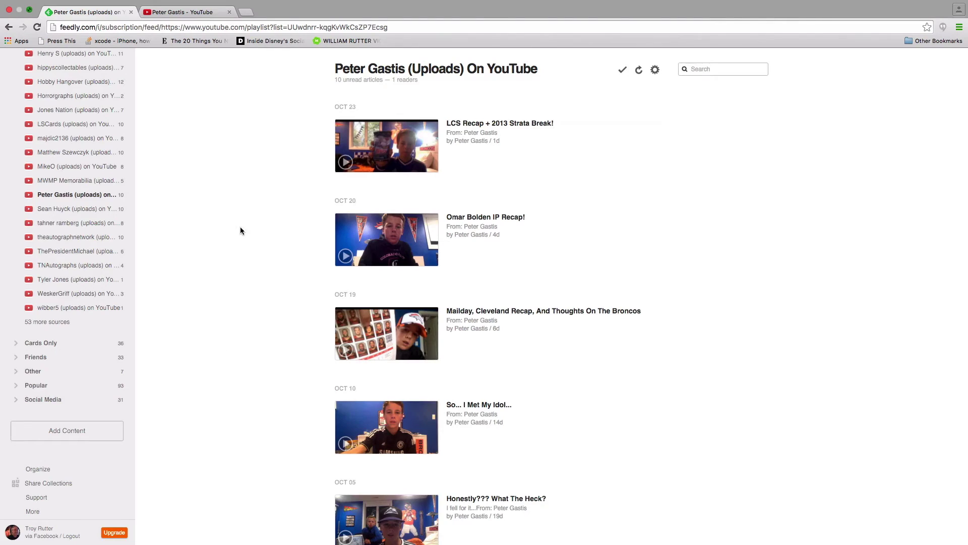
scroll(125, 216, "up", 5)
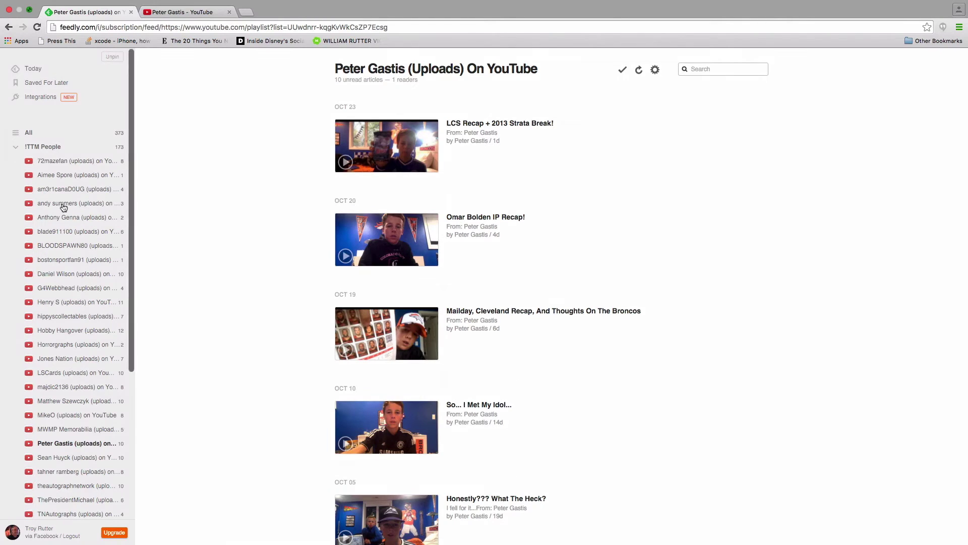
Go to the Today page and scroll through its popular stories by collection
scroll(64, 207, "down", 5)
scroll(64, 207, "up", 5)
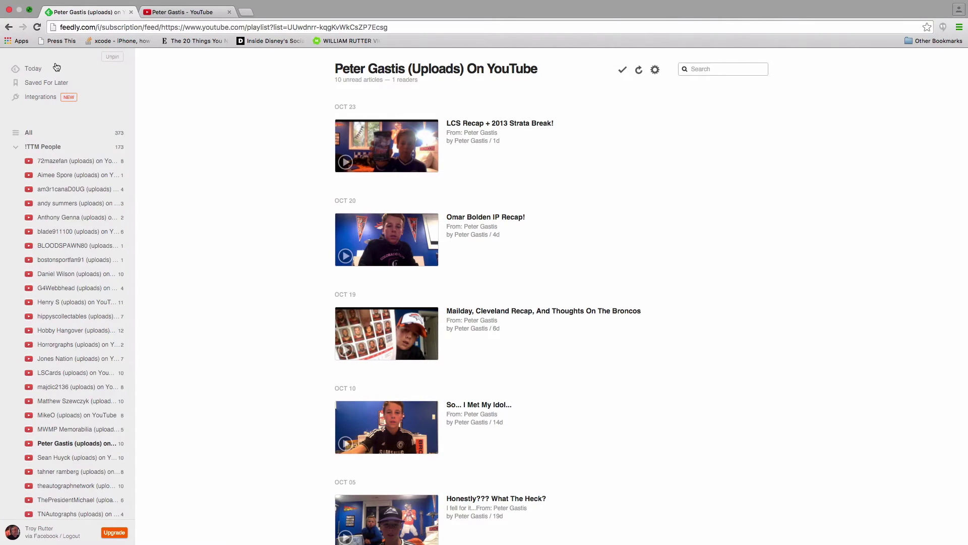
left_click(31, 68)
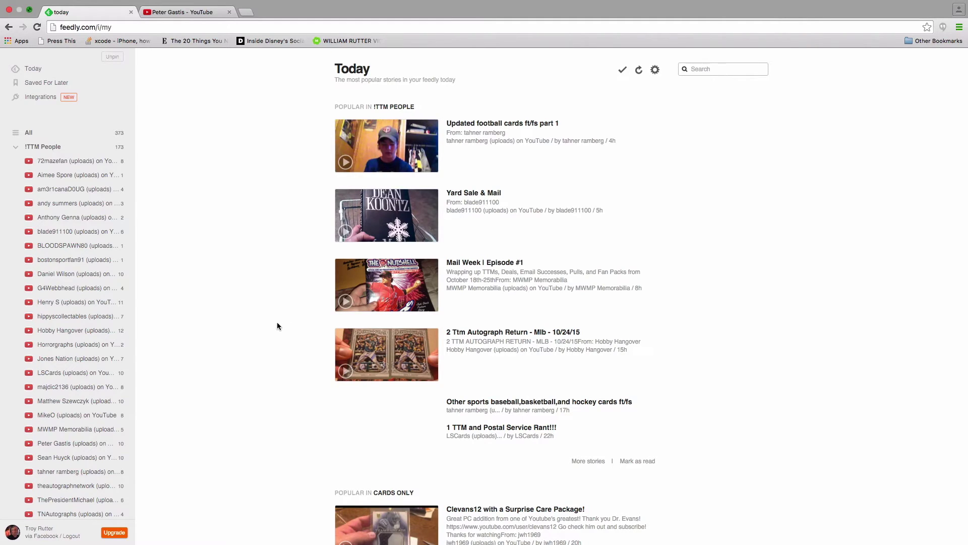
scroll(67, 317, "down", 1)
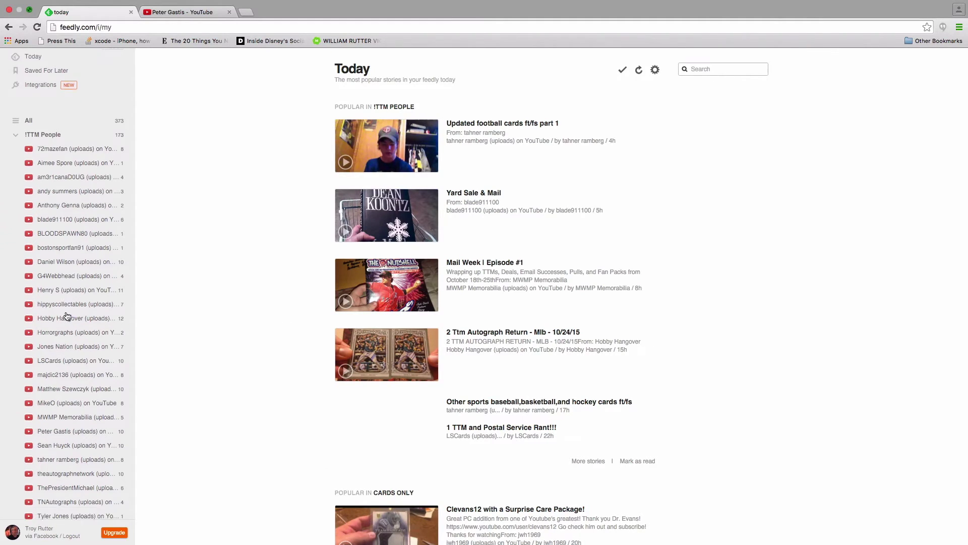
scroll(67, 316, "up", 1)
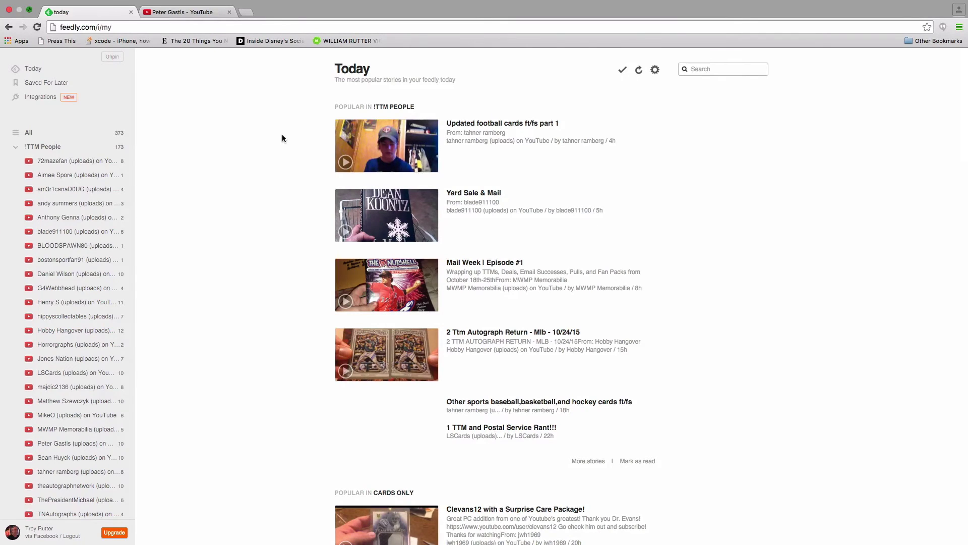
scroll(278, 138, "down", 1)
scroll(277, 138, "up", 1)
mouse_move(386, 316)
scroll(393, 297, "down", 5)
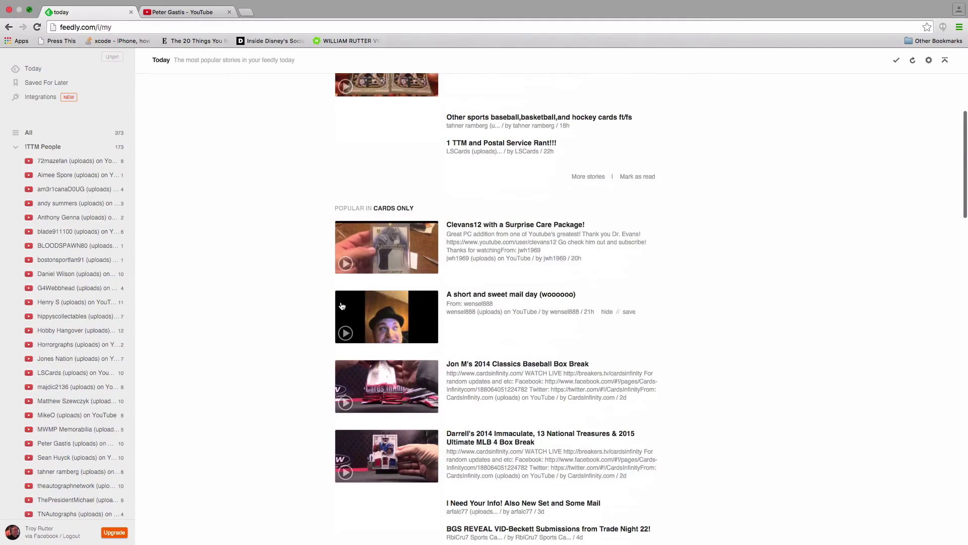
scroll(310, 241, "up", 5)
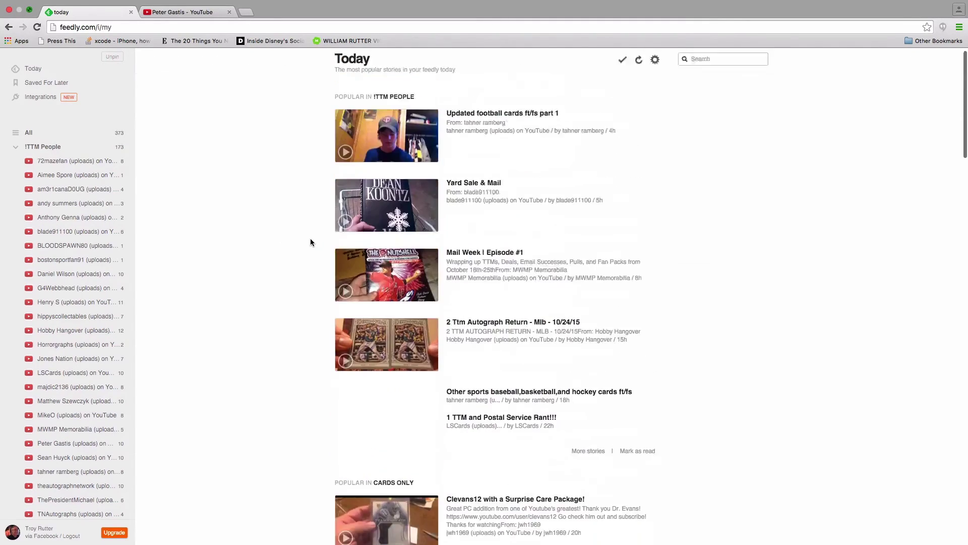
Scroll through the remaining Today sections, back to the top, and open the !TTM People collection
scroll(308, 238, "down", 2)
scroll(309, 238, "down", 5)
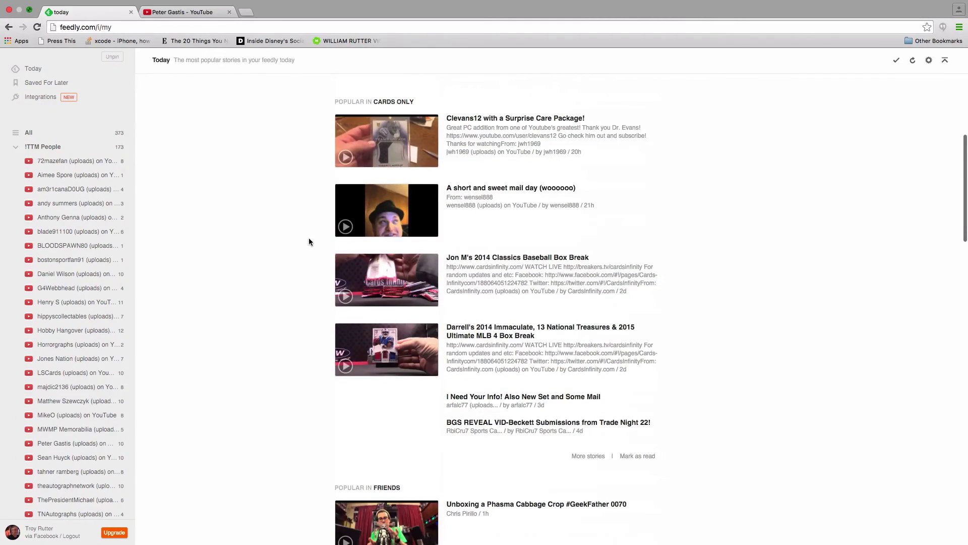
scroll(373, 261, "down", 3)
scroll(347, 293, "down", 10)
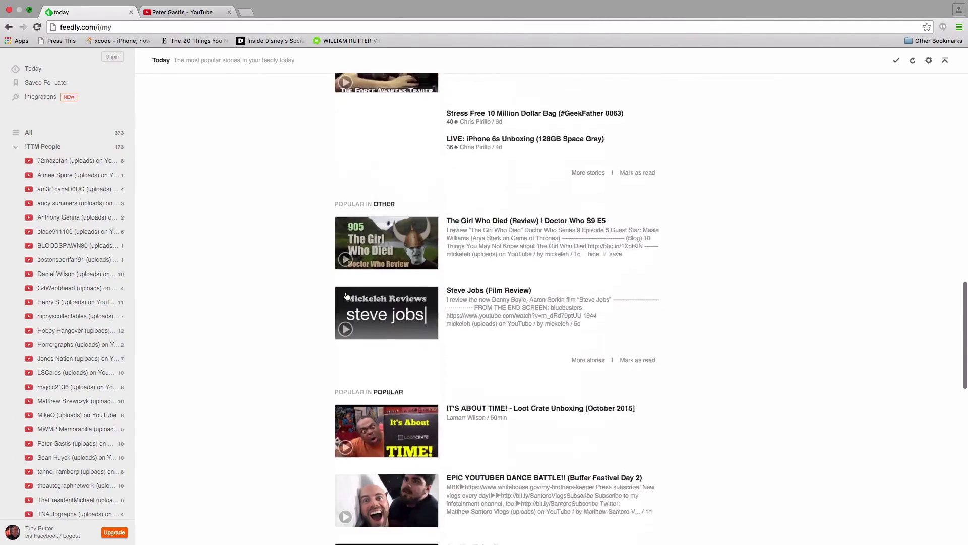
scroll(345, 295, "down", 3)
scroll(346, 295, "down", 4)
scroll(346, 295, "down", 8)
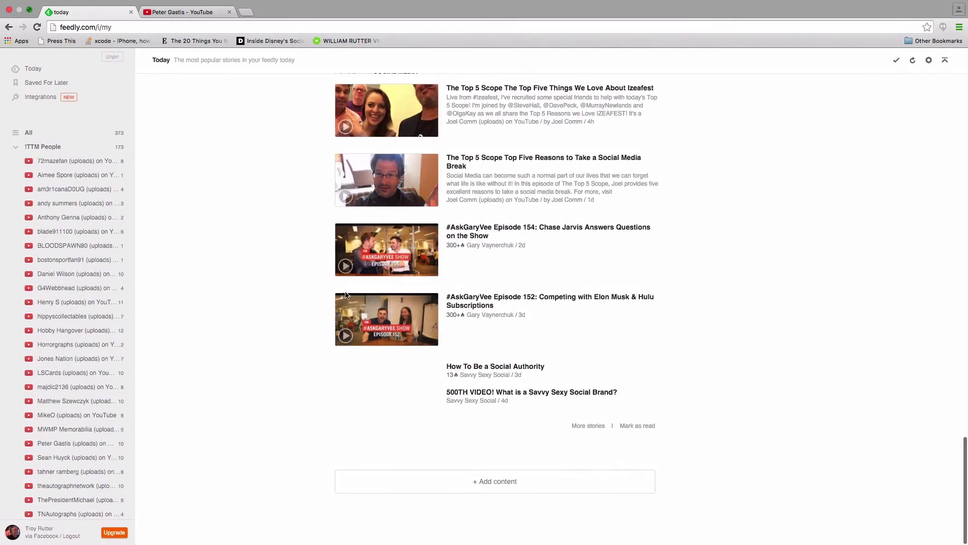
scroll(346, 295, "up", 2)
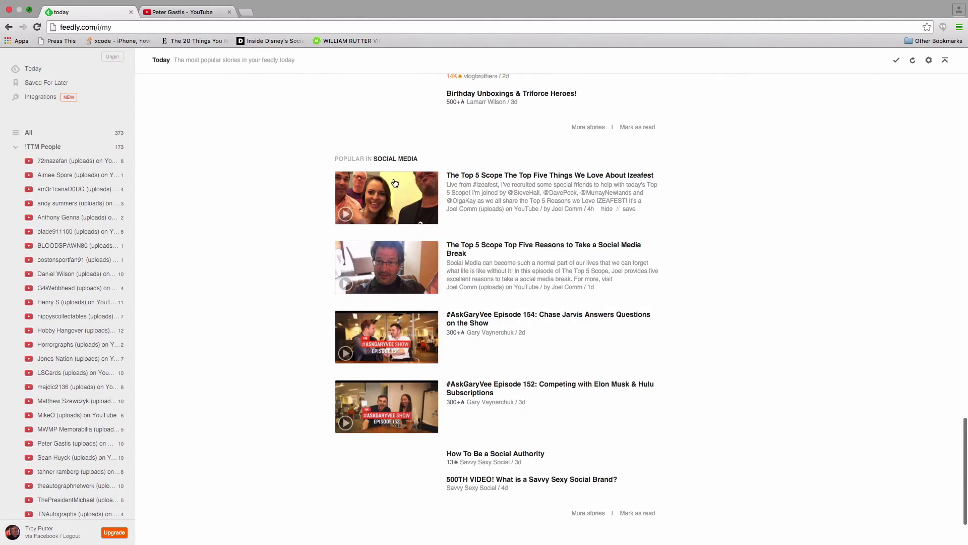
scroll(529, 230, "up", 10)
scroll(522, 233, "up", 10)
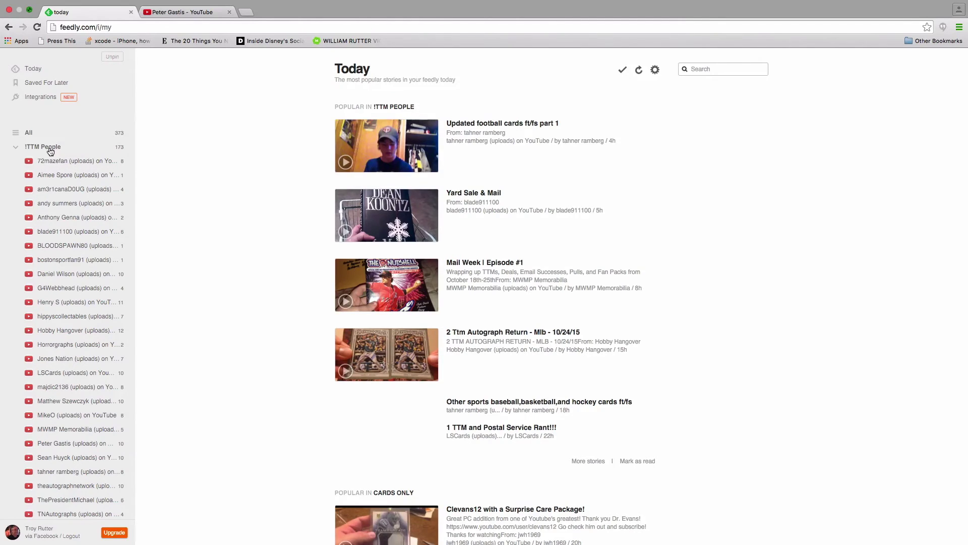
left_click(51, 150)
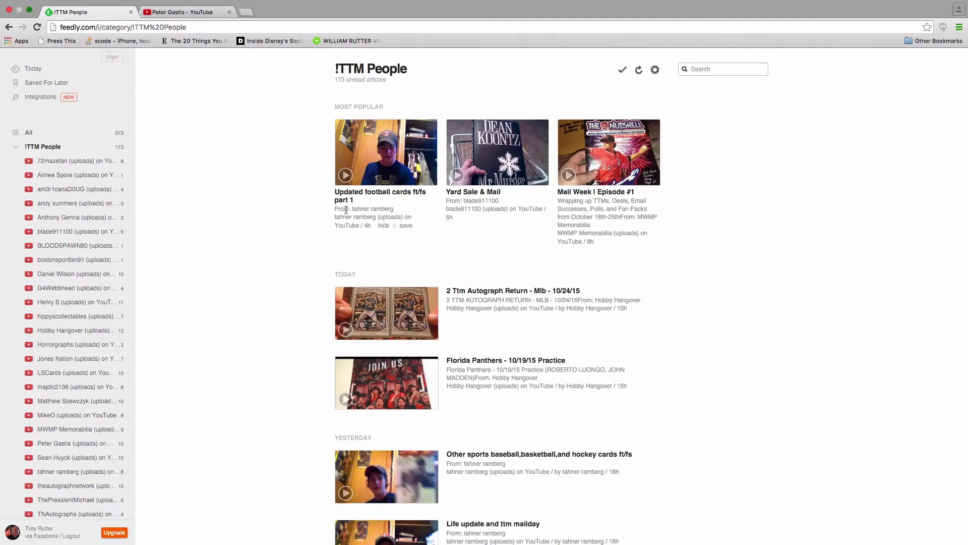
Scroll the !TTM People list back past the date headers to the October 13 videos
mouse_move(608, 153)
scroll(352, 203, "down", 3)
mouse_move(386, 235)
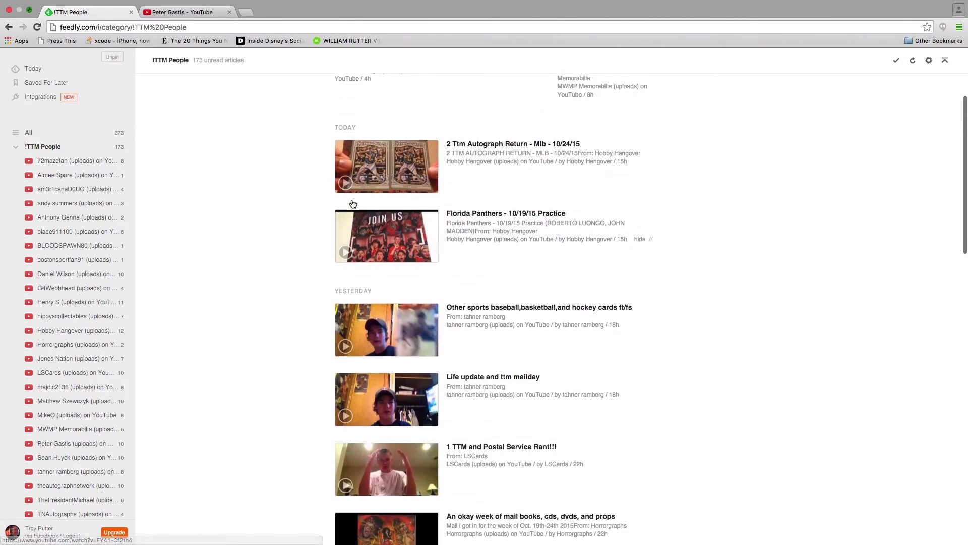
scroll(342, 201, "down", 1)
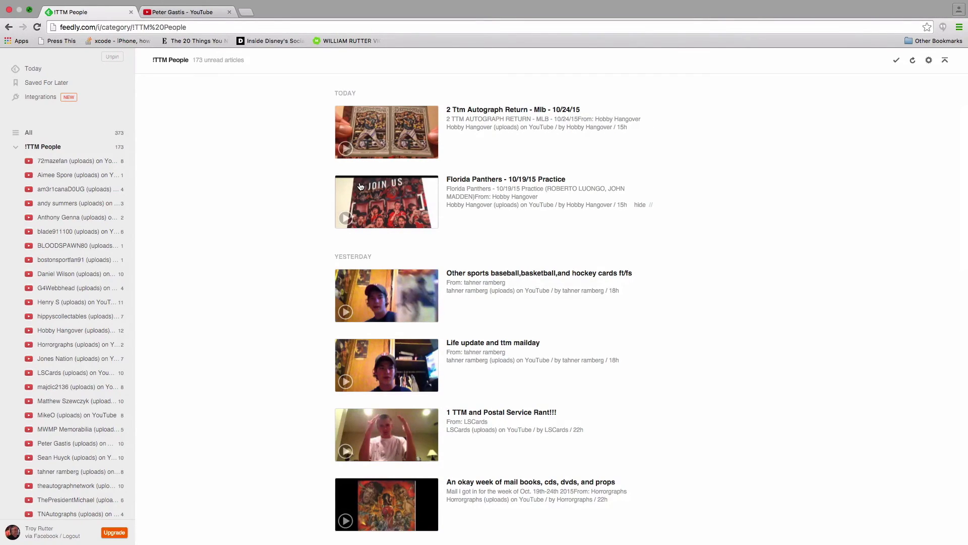
scroll(335, 190, "down", 5)
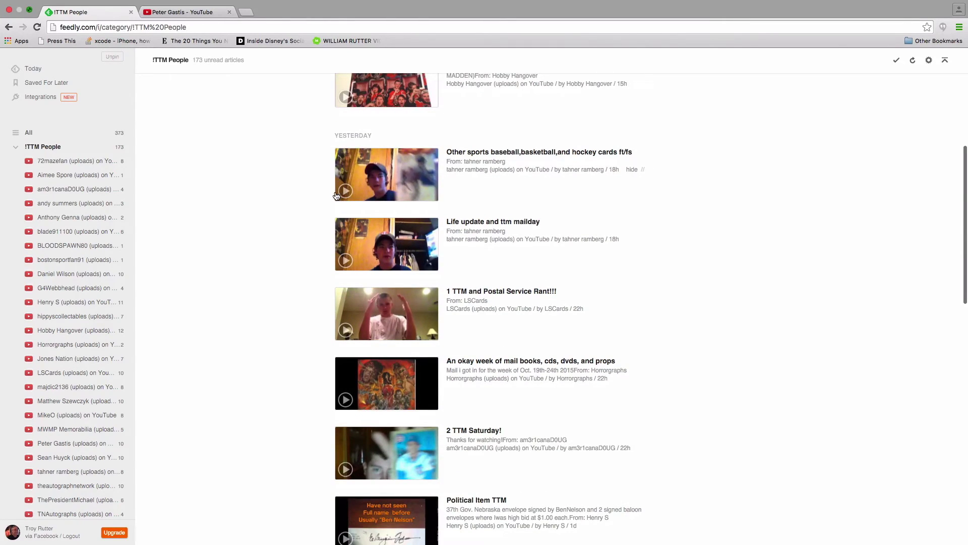
scroll(334, 195, "down", 3)
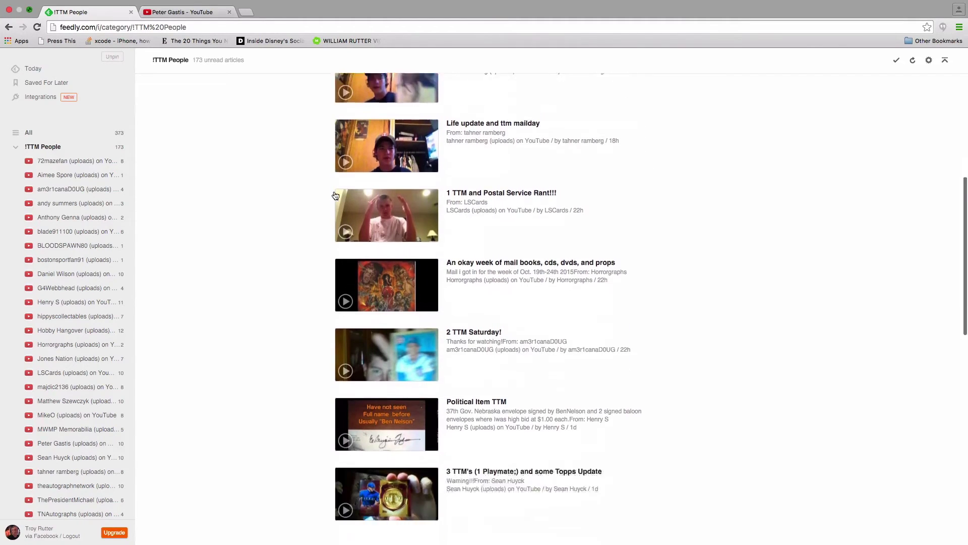
scroll(335, 195, "down", 8)
scroll(335, 196, "down", 6)
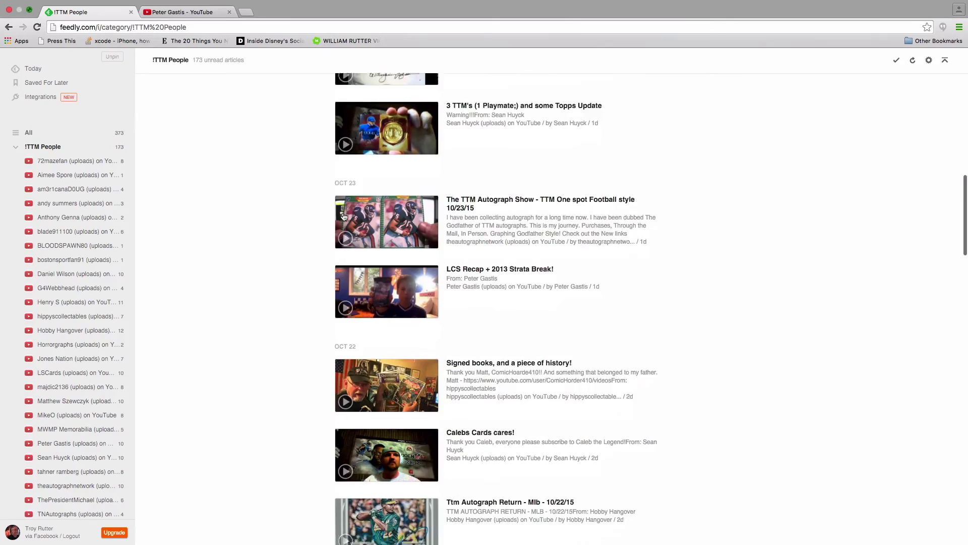
scroll(341, 218, "down", 11)
scroll(341, 218, "down", 5)
scroll(343, 216, "down", 9)
scroll(346, 208, "down", 5)
scroll(346, 209, "down", 10)
scroll(347, 209, "down", 1)
scroll(346, 209, "down", 12)
scroll(347, 209, "down", 11)
scroll(346, 209, "down", 5)
scroll(345, 208, "down", 3)
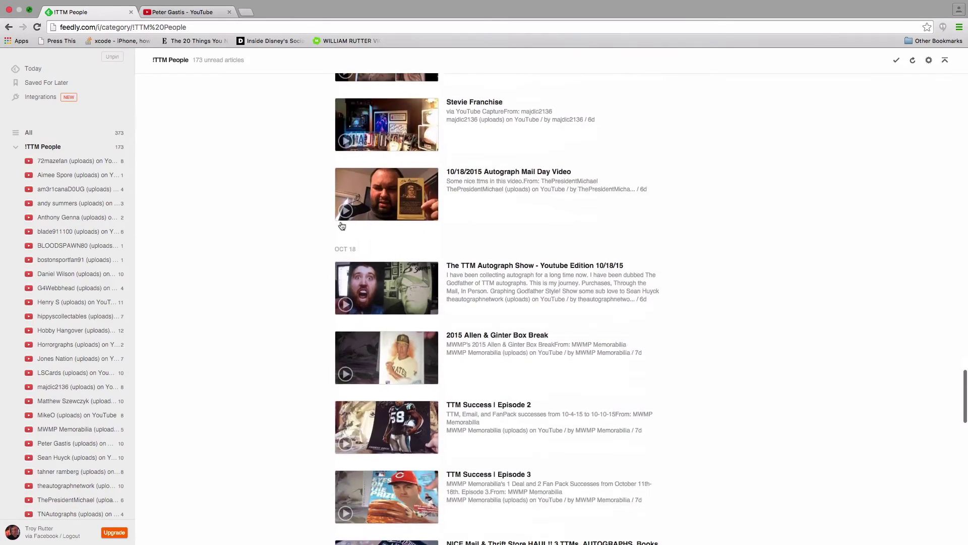
scroll(338, 258, "down", 5)
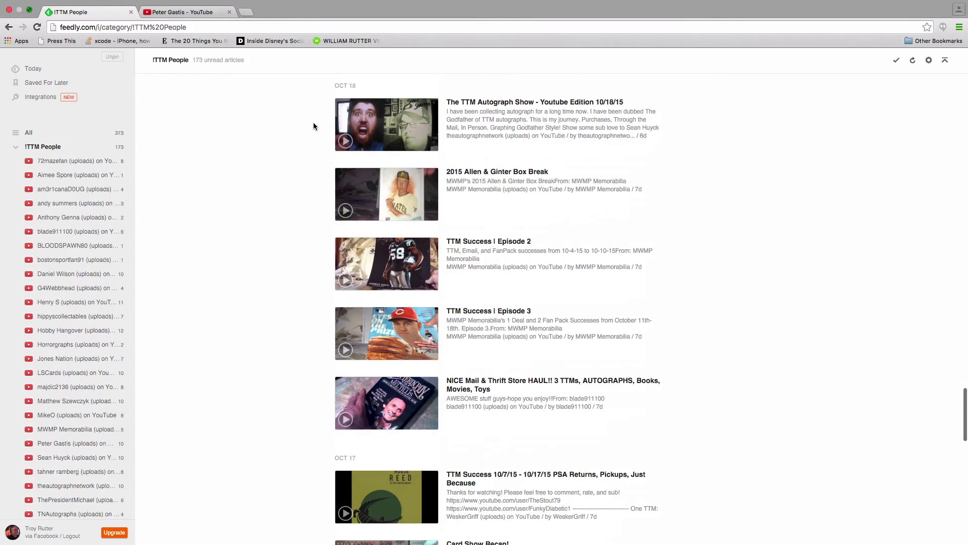
scroll(313, 122, "down", 15)
scroll(313, 126, "down", 6)
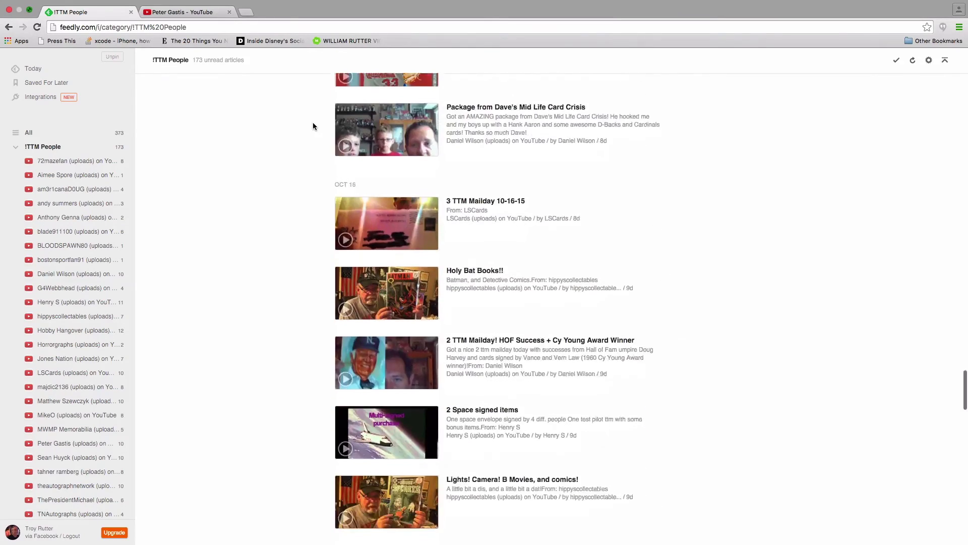
scroll(312, 126, "down", 7)
scroll(308, 127, "down", 5)
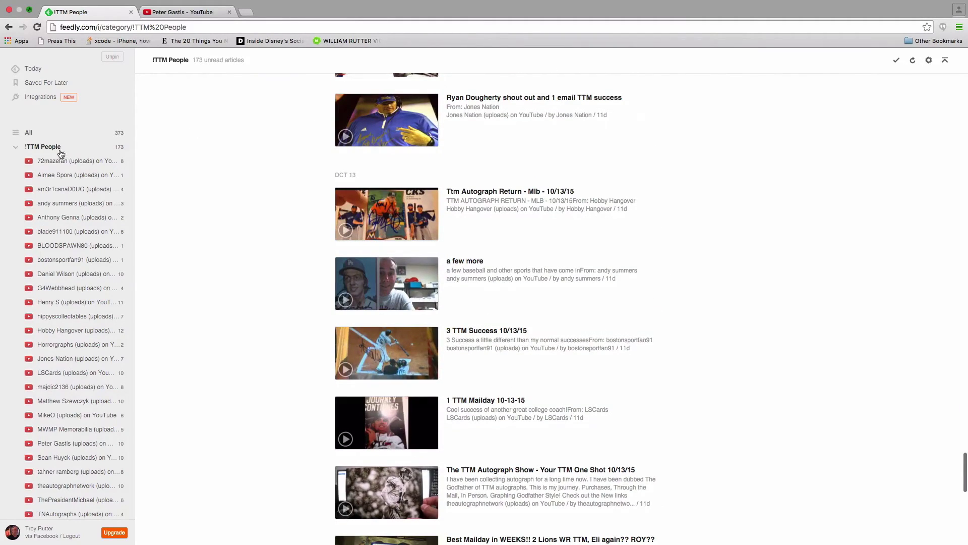
scroll(62, 171, "down", 10)
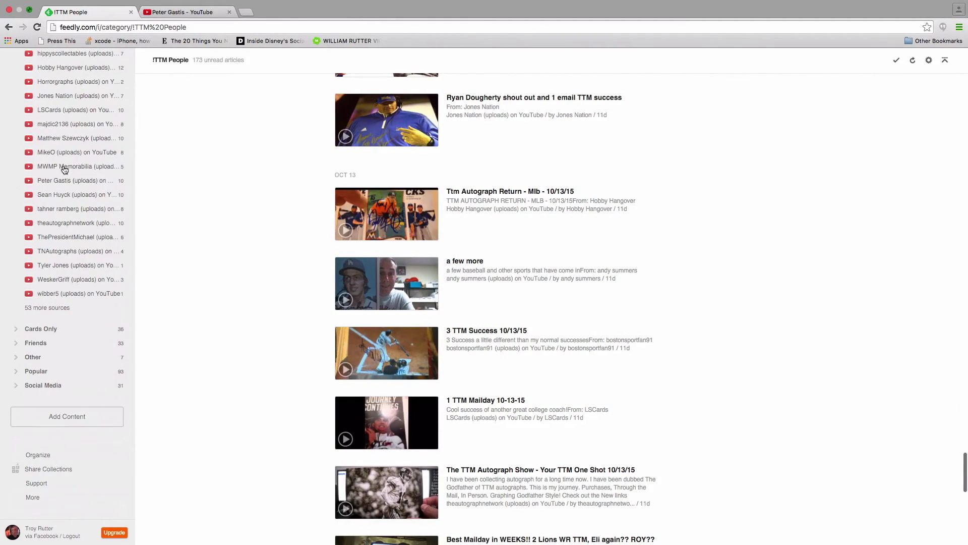
Open the Cards Only collection and scroll its videos down to End of feed
left_click(42, 328)
scroll(289, 267, "down", 2)
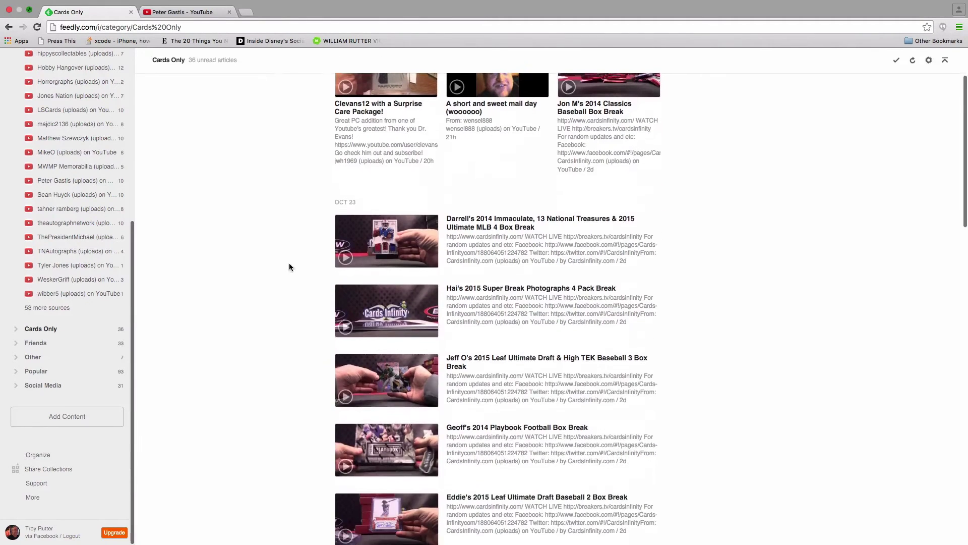
scroll(282, 267, "down", 3)
scroll(282, 267, "down", 1)
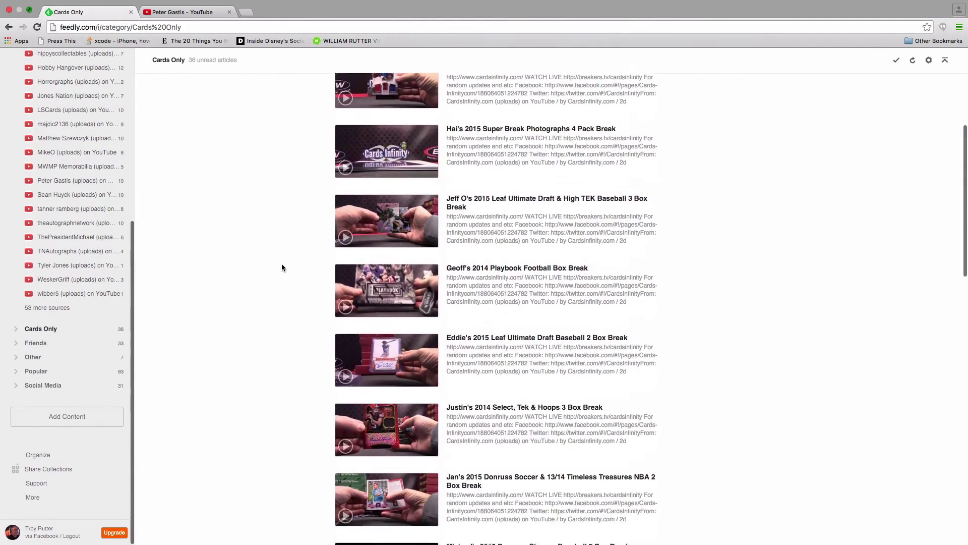
scroll(281, 267, "up", 1)
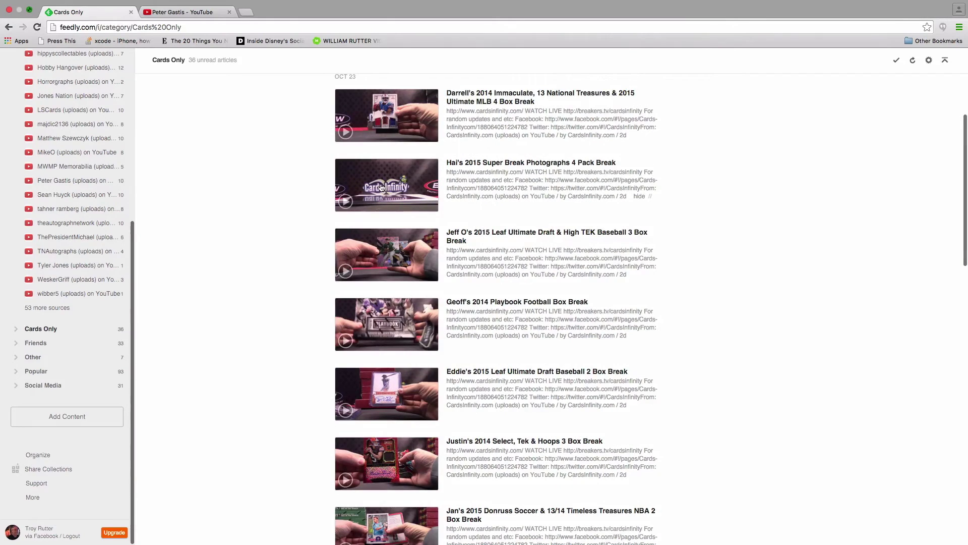
scroll(281, 187, "down", 10)
scroll(284, 187, "down", 5)
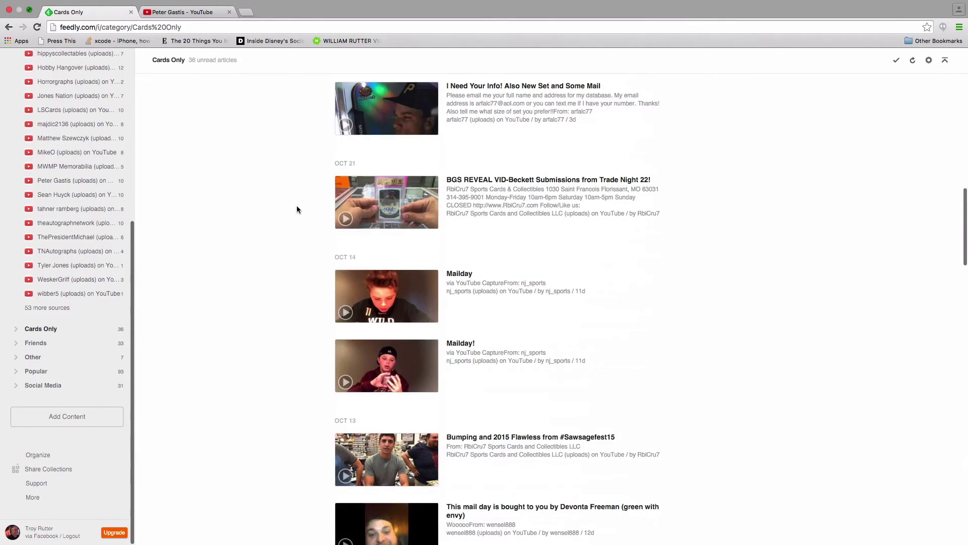
scroll(297, 206, "down", 5)
scroll(297, 207, "down", 7)
scroll(296, 206, "down", 3)
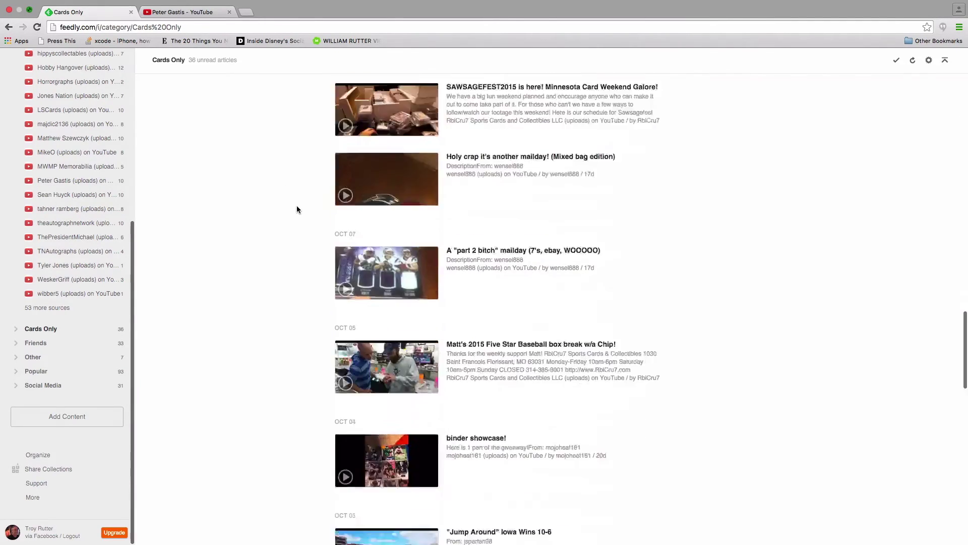
scroll(296, 206, "down", 3)
scroll(296, 206, "down", 3)
scroll(297, 204, "down", 5)
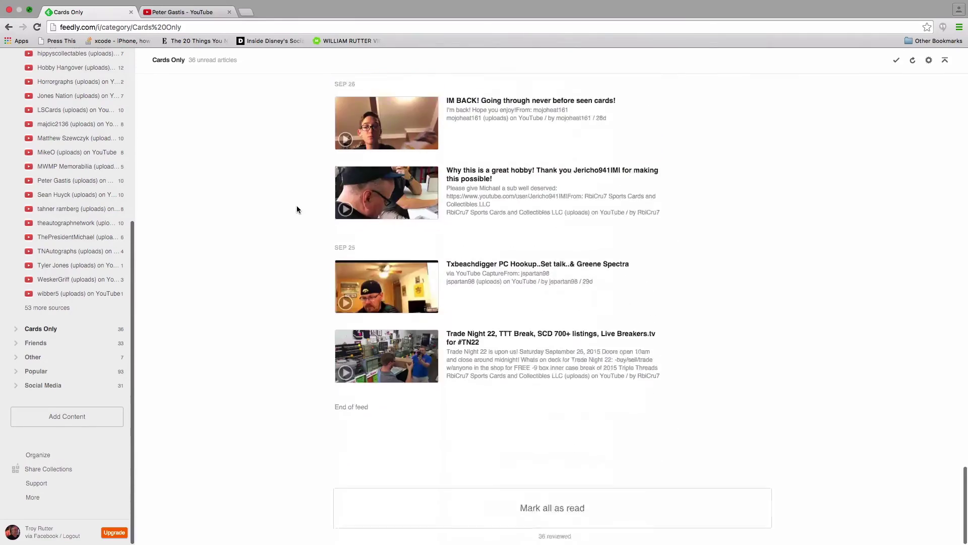
Scroll back up and switch back to the !TTM People collection
scroll(297, 205, "up", 15)
scroll(298, 205, "up", 15)
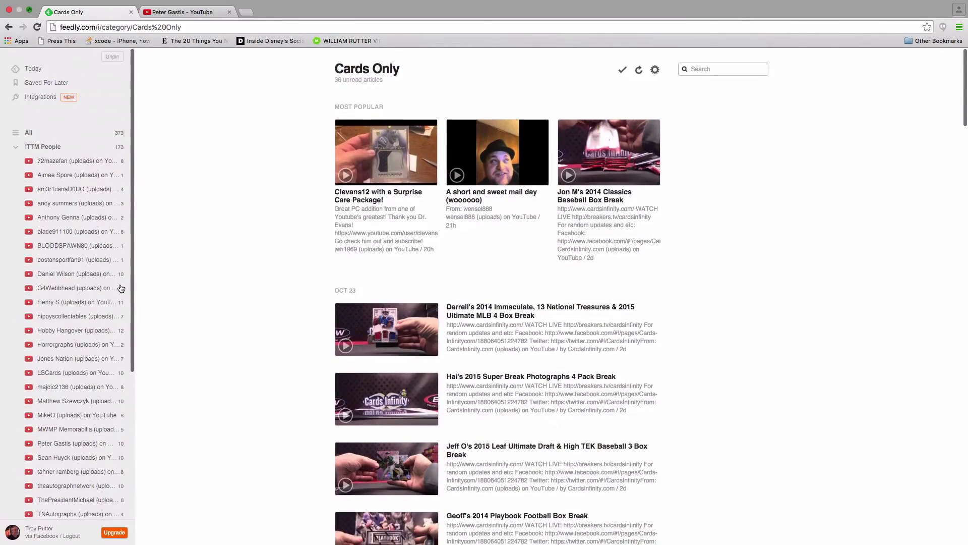
left_click(43, 150)
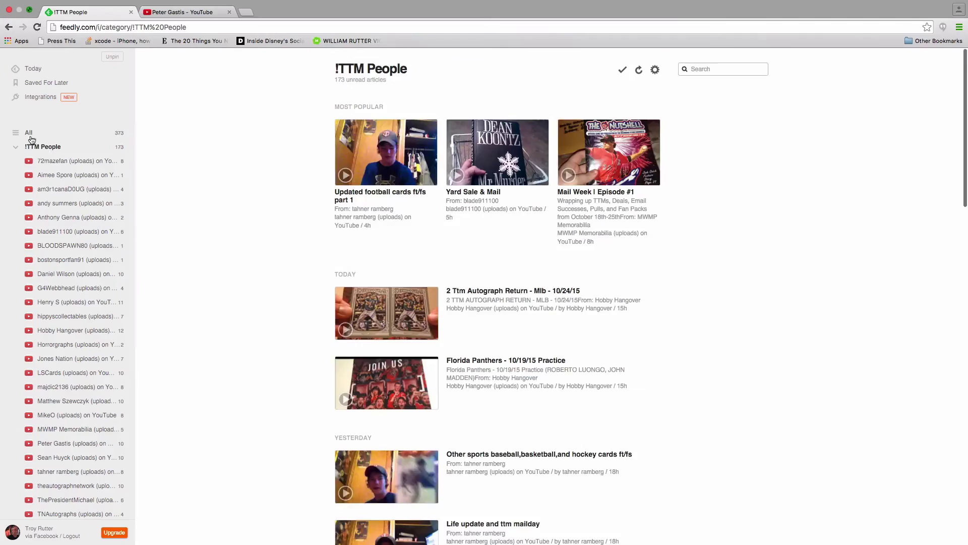
Scroll down through the !TTM People video list
scroll(271, 191, "down", 4)
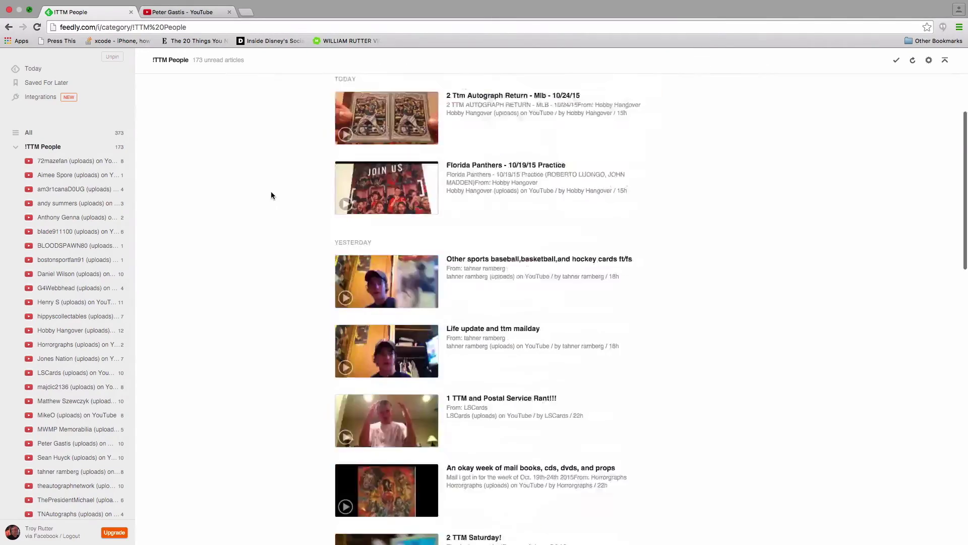
scroll(253, 193, "down", 8)
scroll(245, 196, "down", 5)
scroll(245, 196, "down", 5)
scroll(246, 197, "down", 5)
scroll(246, 197, "down", 5)
scroll(246, 197, "down", 5)
scroll(245, 197, "down", 2)
scroll(246, 196, "down", 5)
scroll(246, 197, "down", 5)
Scroll back up, reload !TTM People, and open the '2 TTM Autograph Return - MLB - 10/24/15' video
scroll(245, 192, "up", 10)
scroll(245, 193, "up", 10)
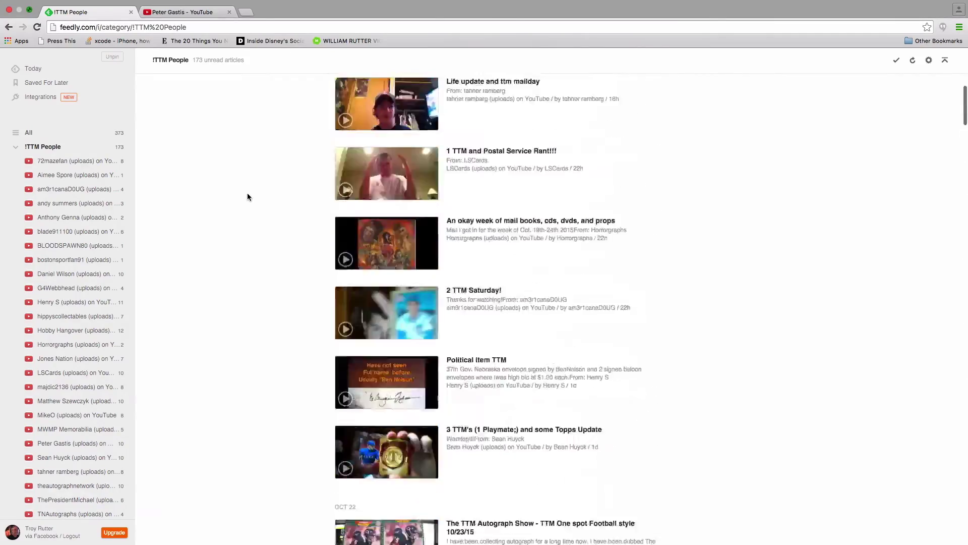
scroll(247, 193, "up", 5)
left_click(45, 151)
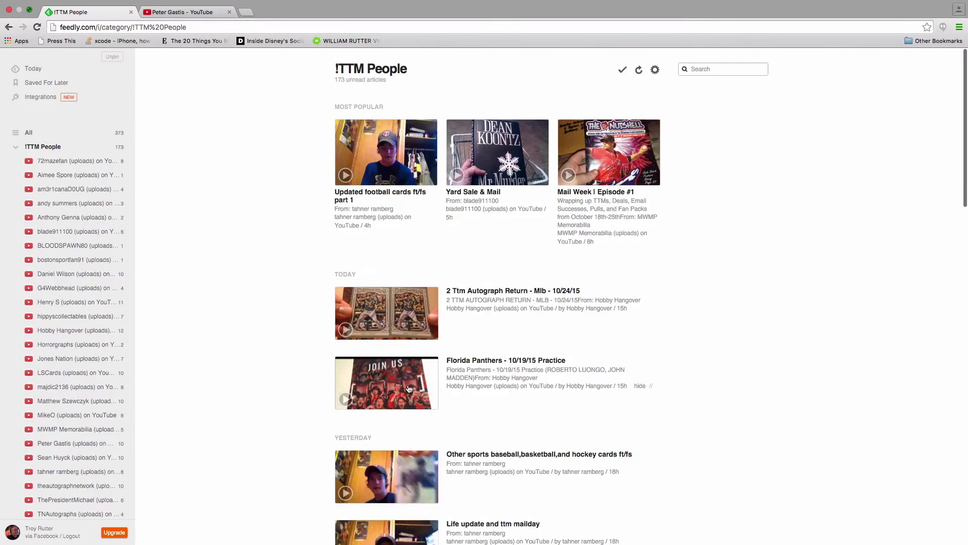
left_click(498, 291)
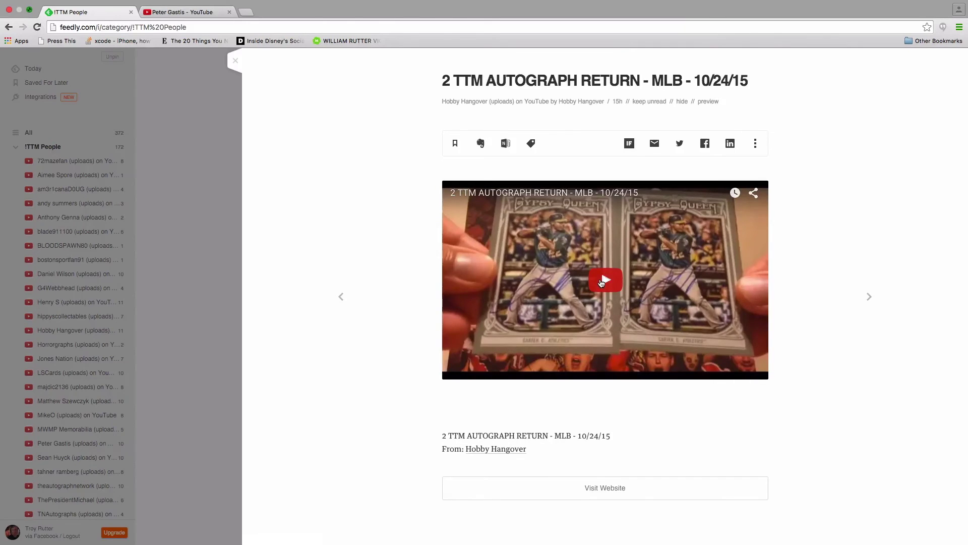
Play and pause the embedded video, bring up the YouTube logo's link menu, then close the article
left_click(601, 284)
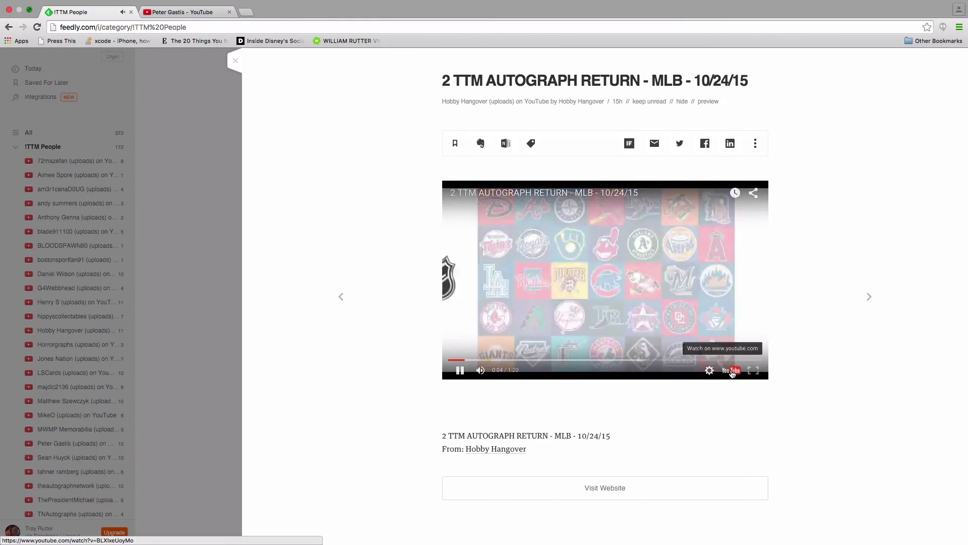
scroll(706, 373, "down", 1)
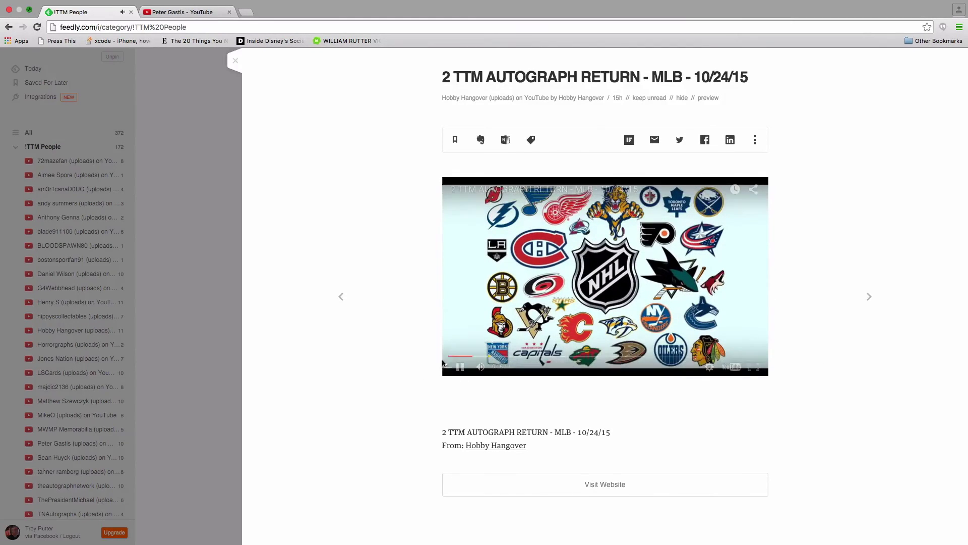
left_click(465, 369)
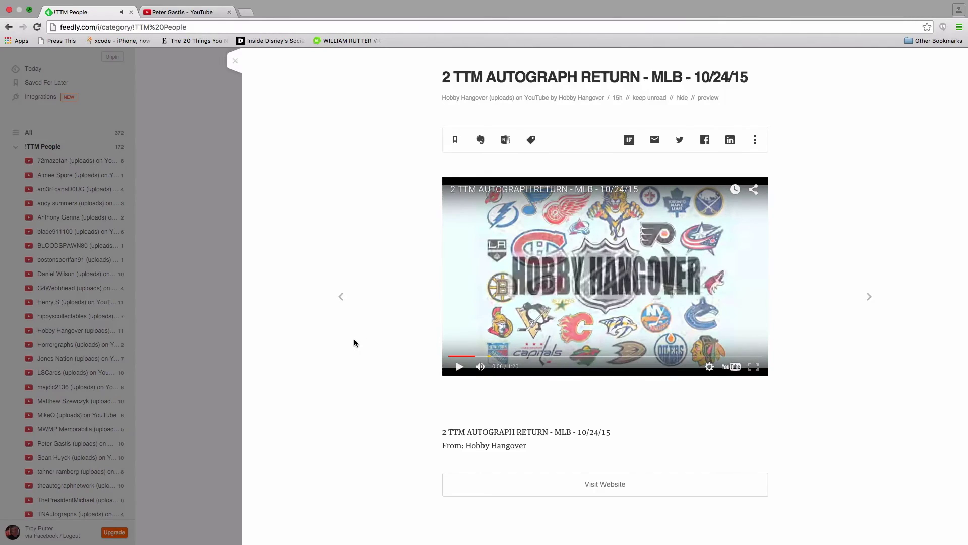
right_click(730, 366)
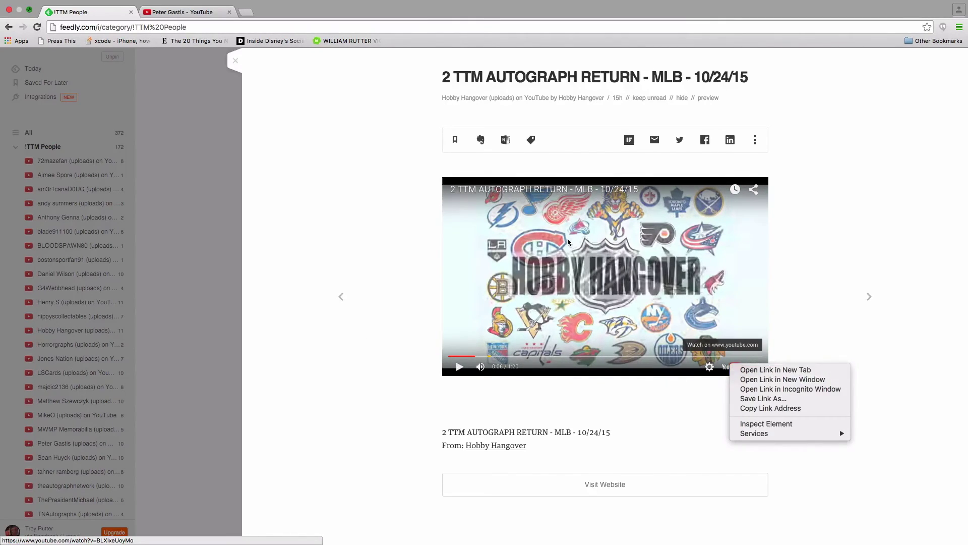
left_click(239, 68)
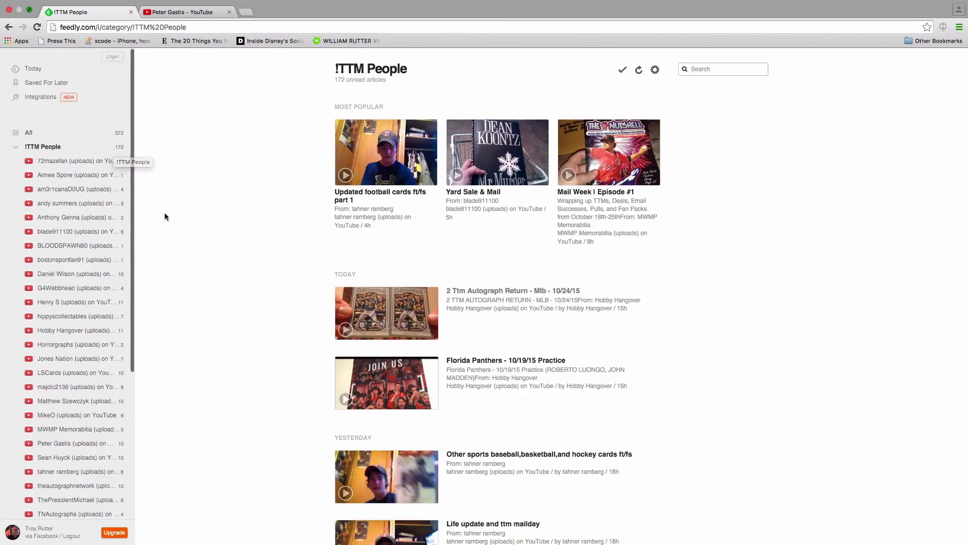
scroll(68, 205, "down", 5)
scroll(68, 205, "up", 5)
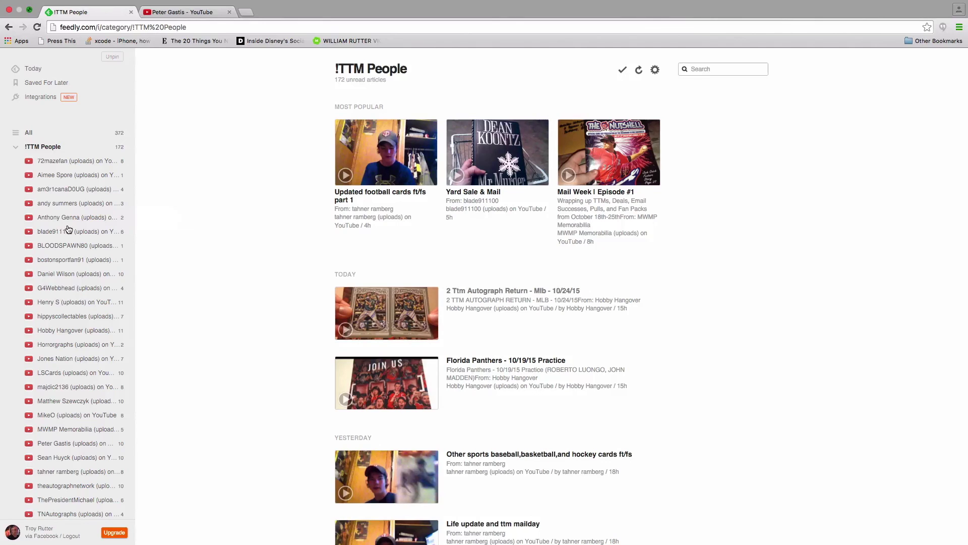
scroll(67, 219, "down", 5)
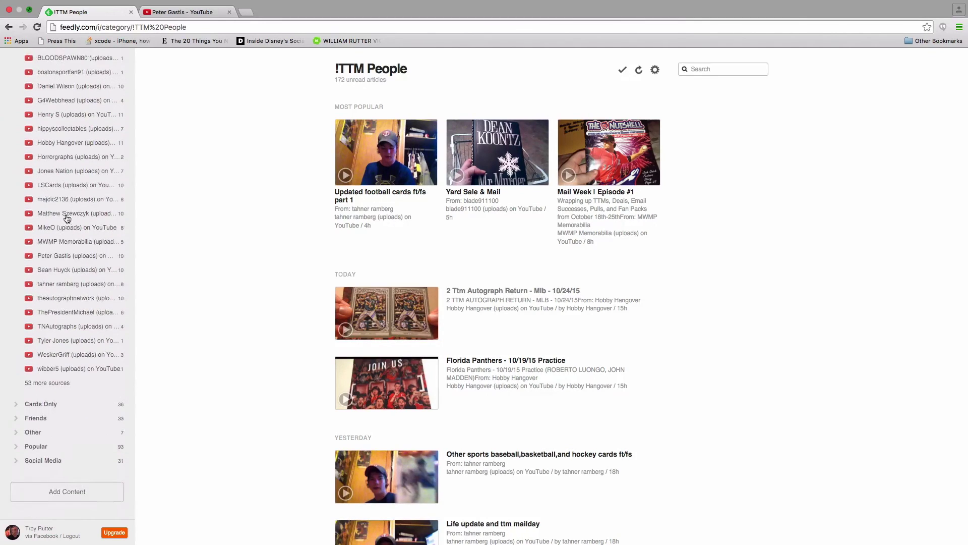
scroll(82, 189, "up", 5)
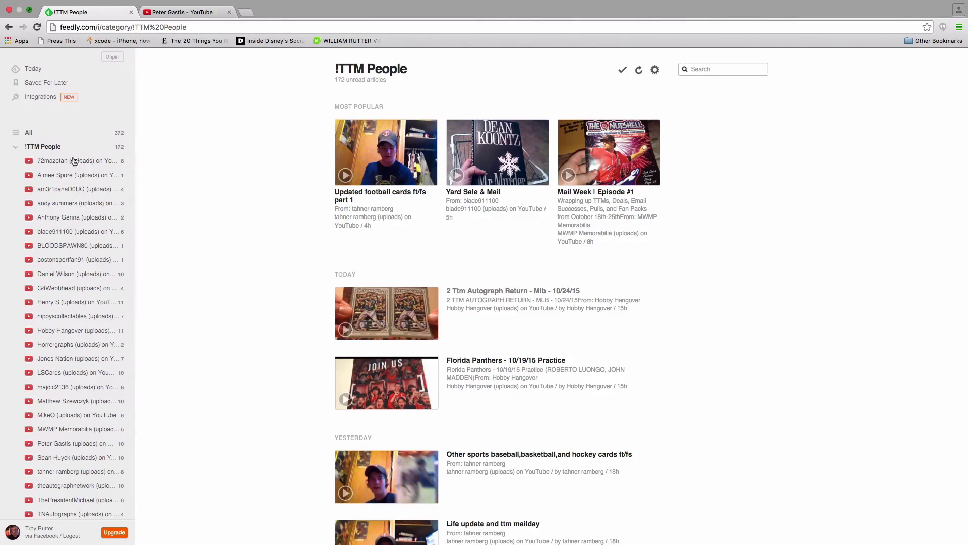
scroll(58, 233, "down", 5)
scroll(60, 232, "up", 5)
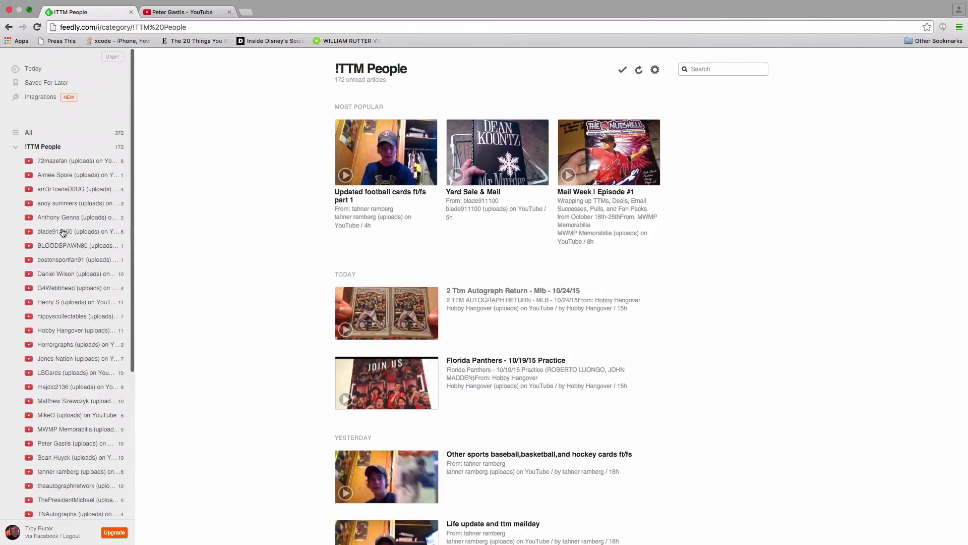